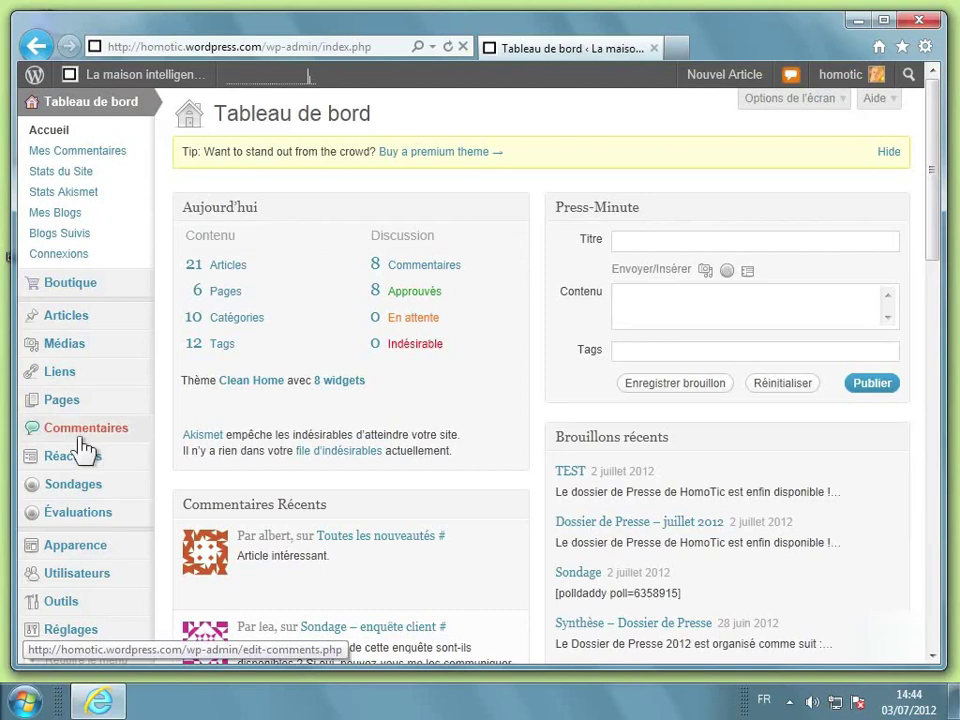
Open the blog's Options générales page from the Réglages menu
{"action": "mouse_move", "coordinate": [66, 632]}
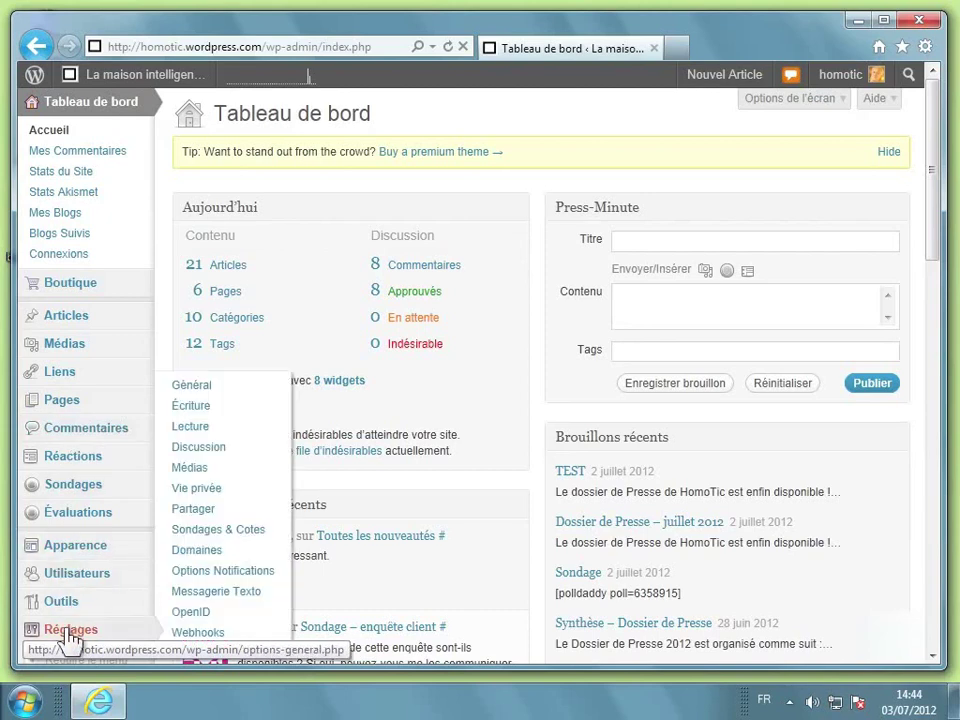
{"action": "left_click", "coordinate": [70, 632]}
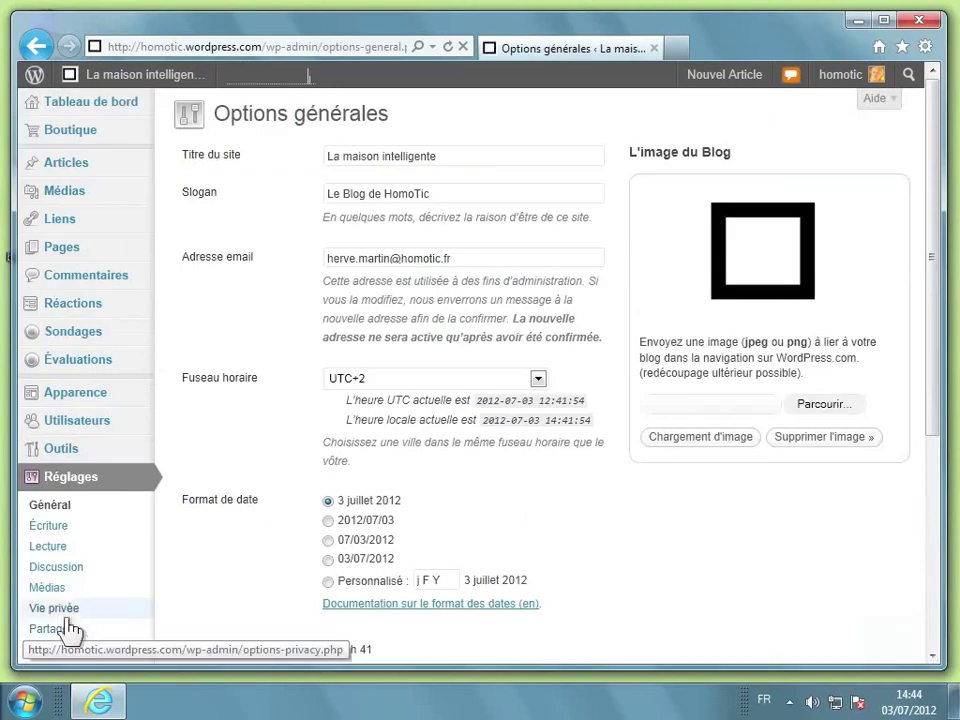
In Vie privée, select 'Je voudrais un site privé' so only chosen users can see the blog
{"action": "left_click", "coordinate": [68, 618]}
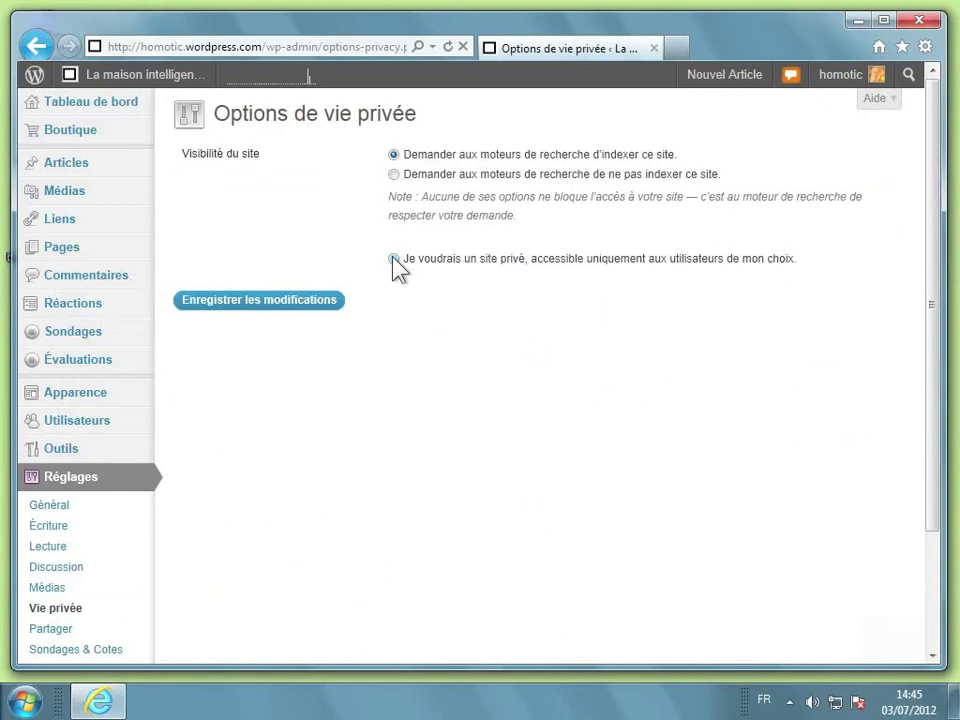
{"action": "left_click", "coordinate": [393, 258]}
Save the private-site privacy setting with Enregistrer les modifications
{"action": "left_click", "coordinate": [261, 303]}
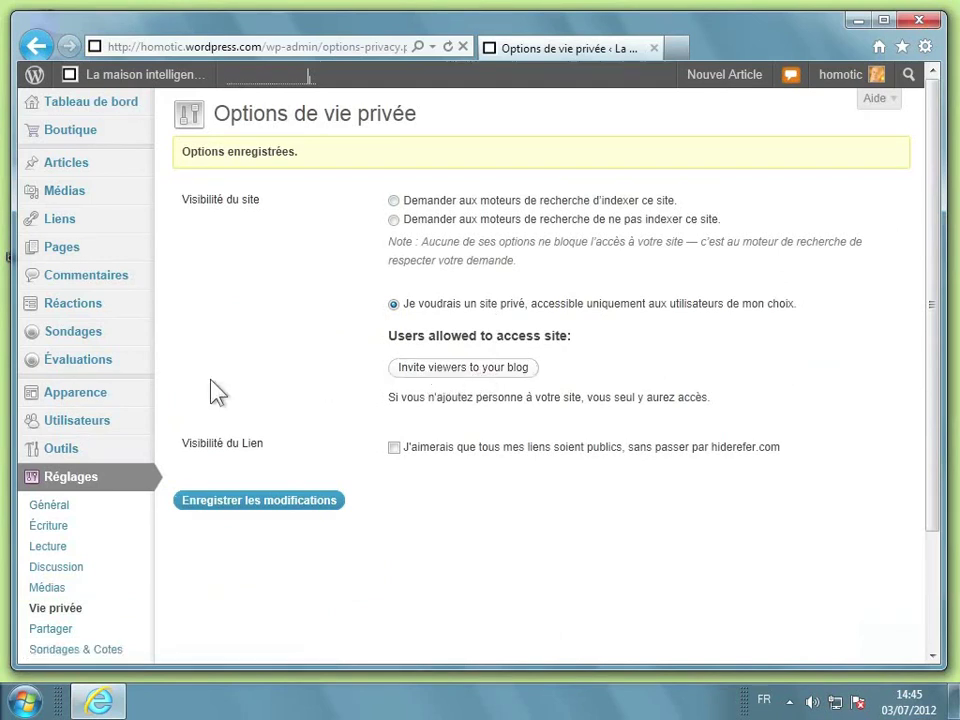
{"action": "mouse_move", "coordinate": [92, 428]}
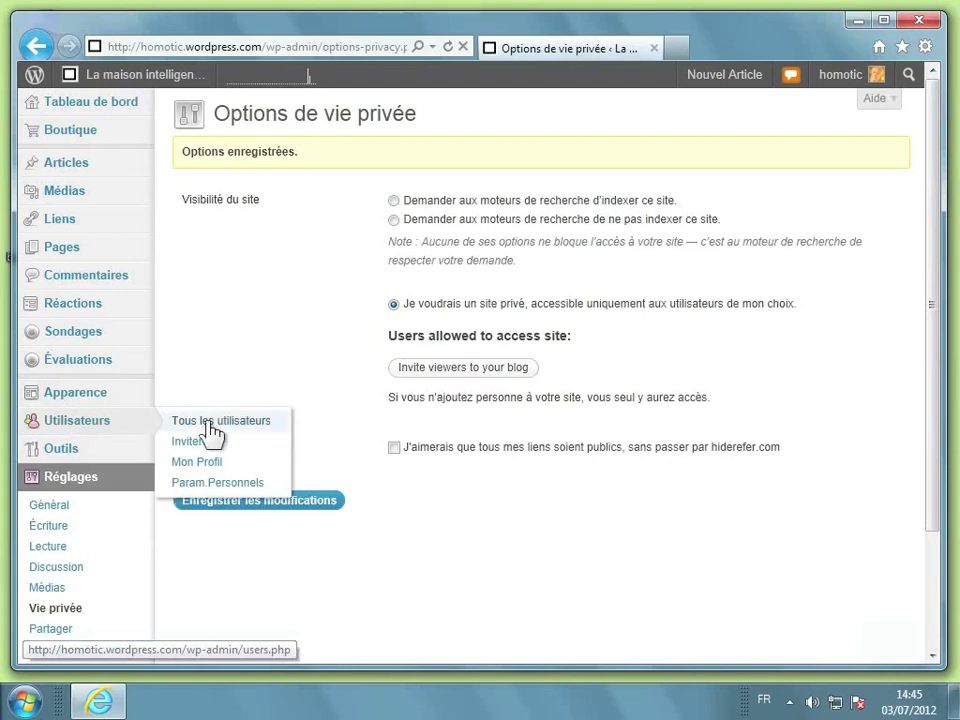
Open the invite-viewers page and enter the two readers' e-mail addresses, comma-separated
{"action": "left_click", "coordinate": [455, 370]}
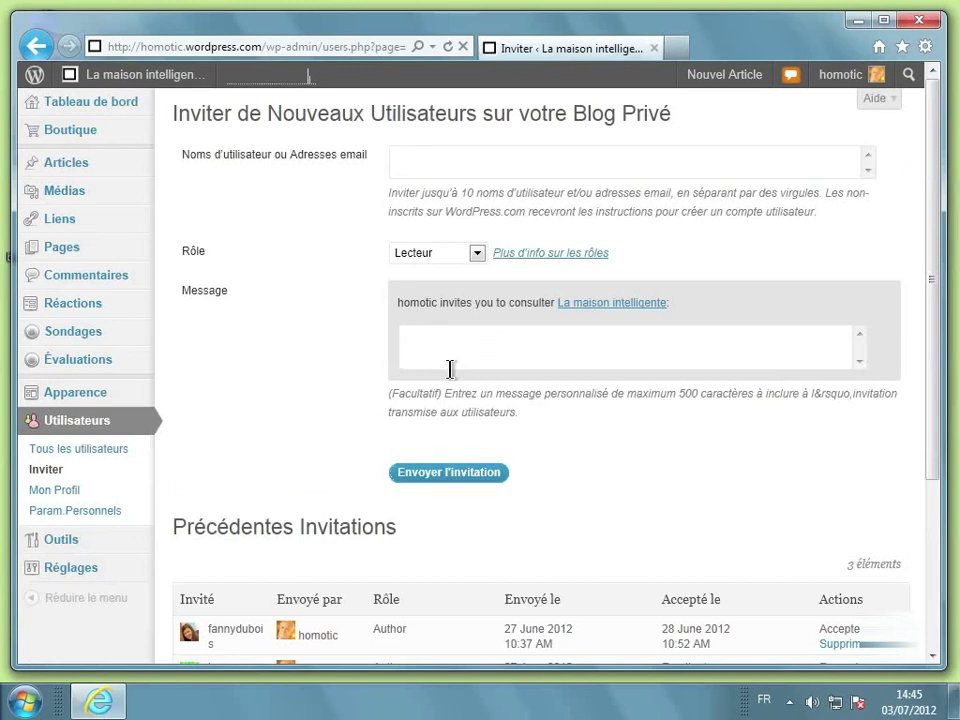
{"action": "left_click", "coordinate": [454, 161]}
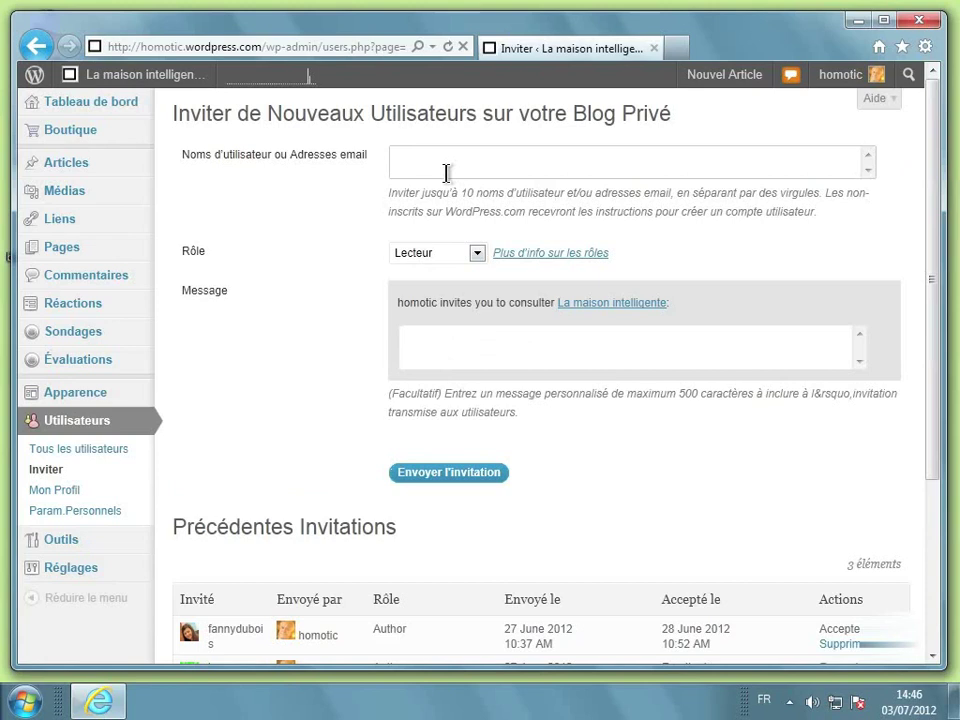
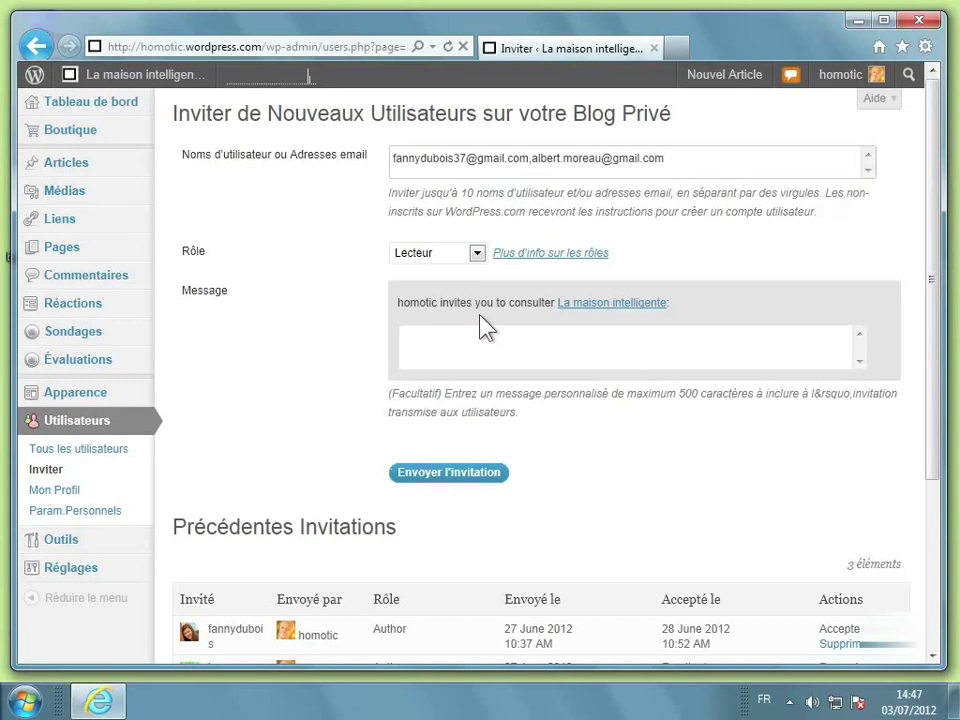
Add the two-line message 'Bonjour,' / 'Je vous invite à lire mon blog' and send the invitations
{"action": "left_click", "coordinate": [437, 341]}
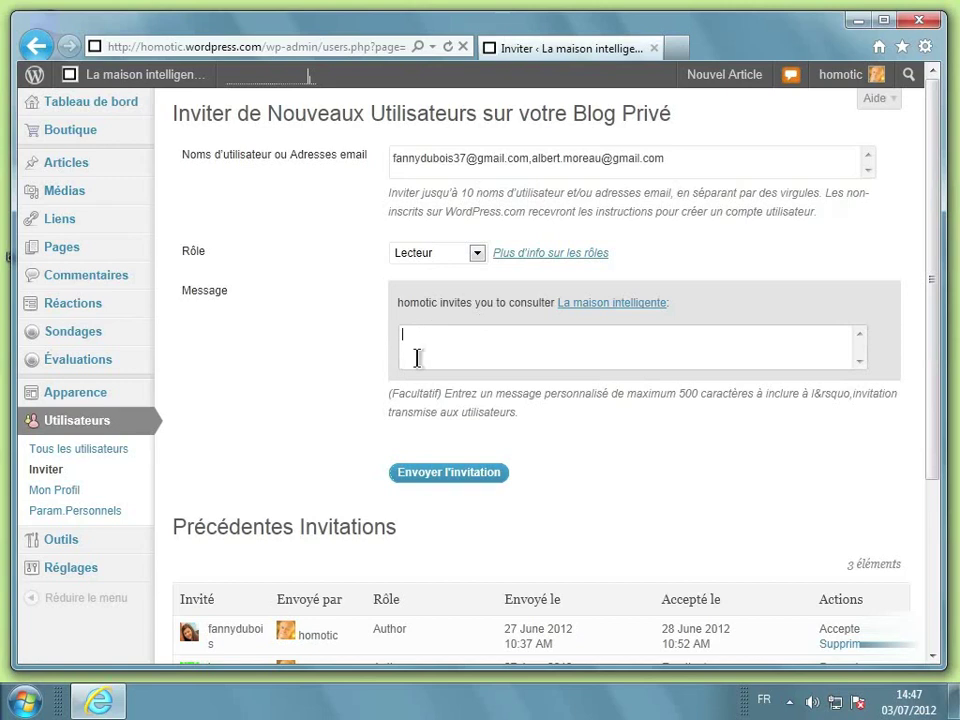
{"action": "type", "text": "Bonjour,"}
{"action": "key", "text": "Return"}
{"action": "key", "text": "Return"}
{"action": "type", "text": "Je vous invite à lire mon blog"}
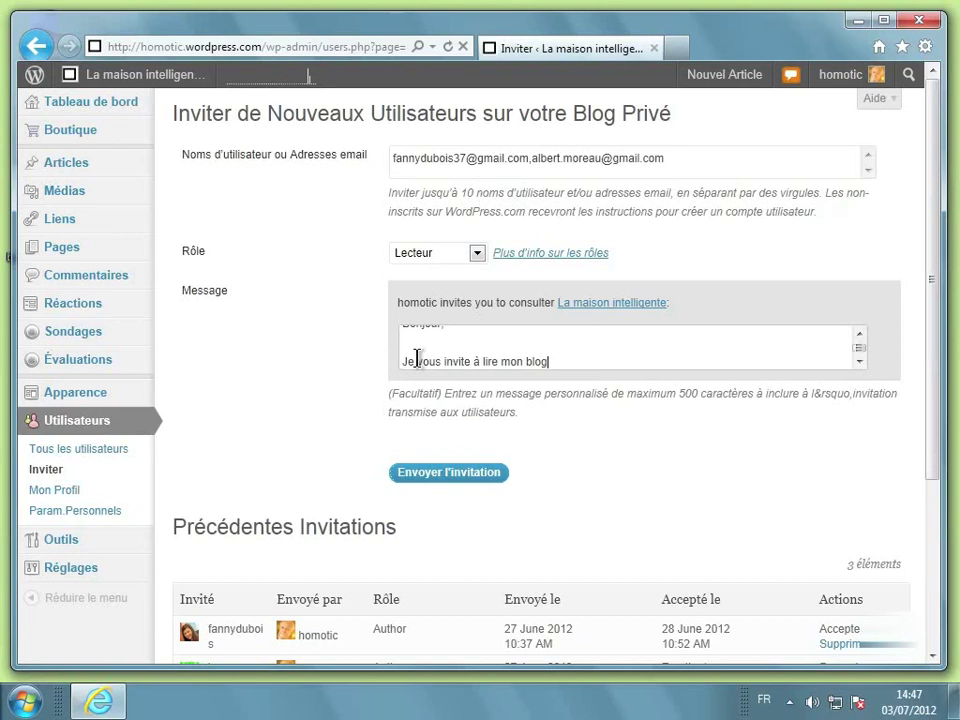
{"action": "left_click", "coordinate": [441, 478]}
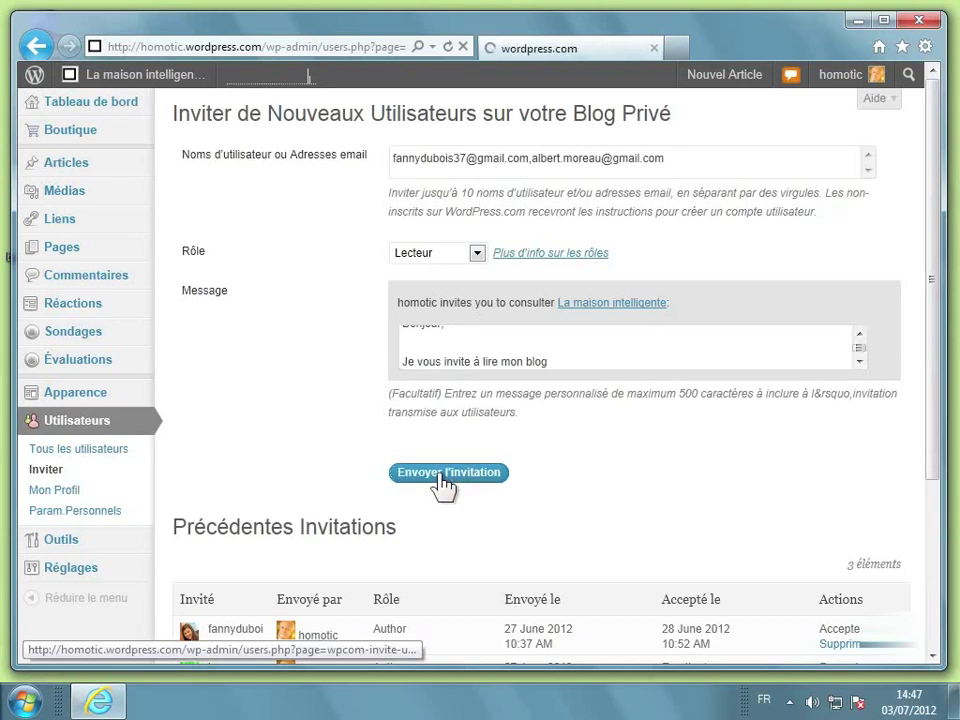
Confirm both Lecteur invitations are listed as pending, then bring up the Windows Start menu
{"action": "scroll", "coordinate": [440, 484], "scroll_direction": "down", "scroll_amount": 2}
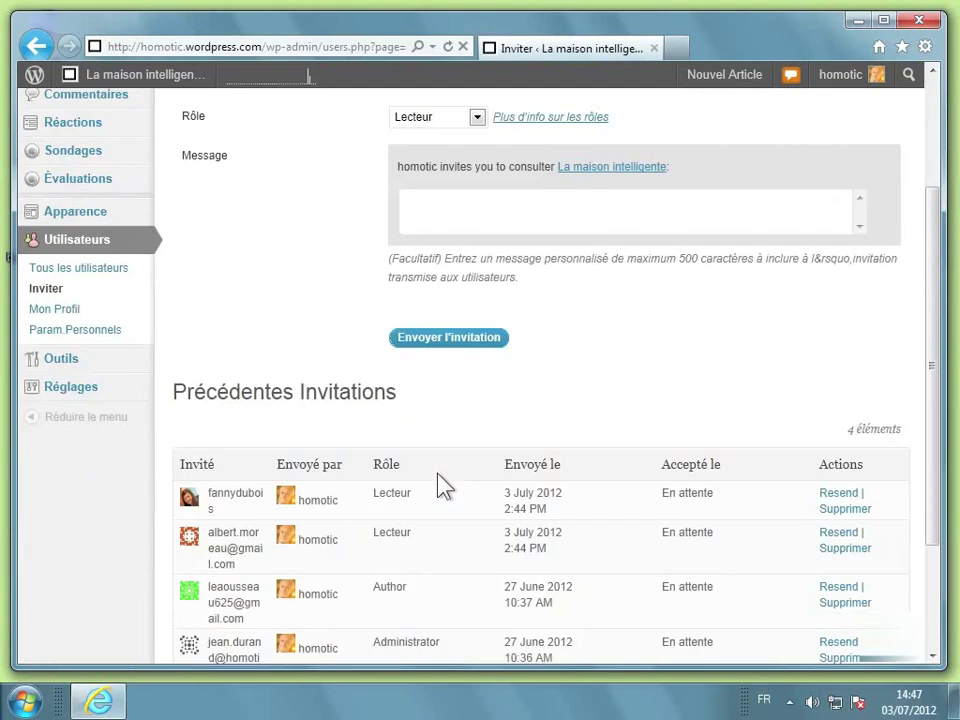
{"action": "scroll", "coordinate": [444, 486], "scroll_direction": "down", "scroll_amount": 1}
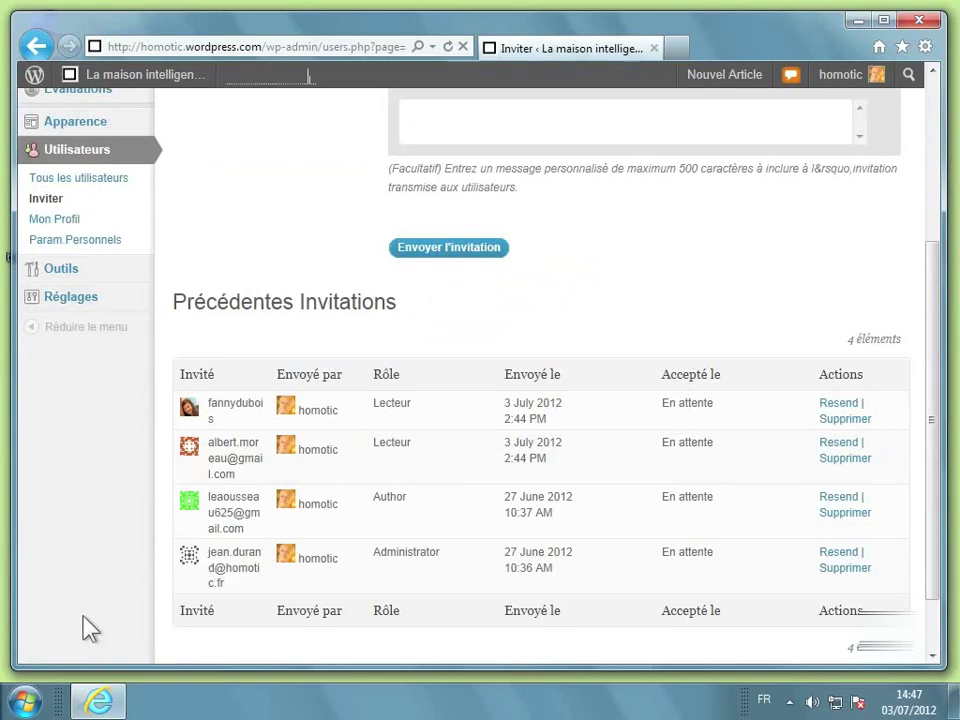
{"action": "left_click", "coordinate": [27, 701]}
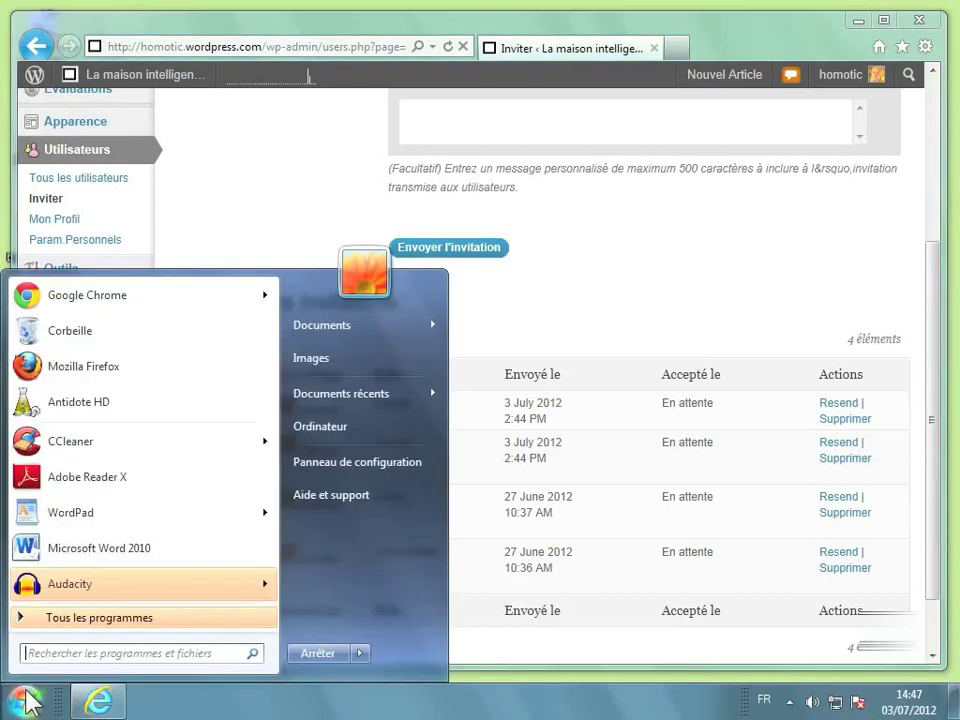
Launch Firefox, go to gmail.com and sign in with the saved account login
{"action": "left_click", "coordinate": [113, 370]}
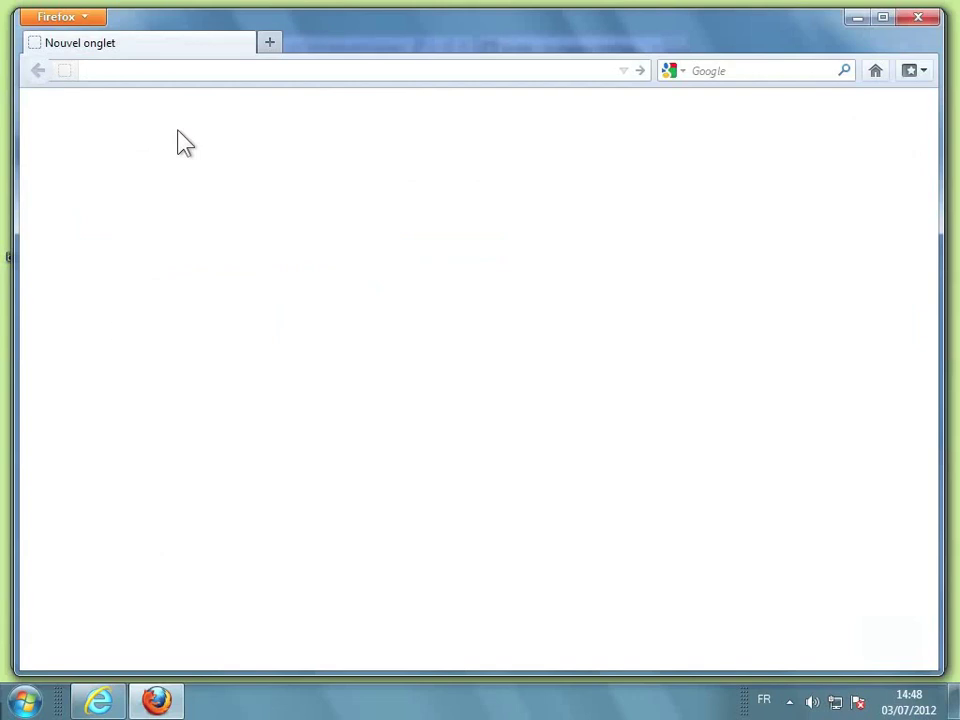
{"action": "type", "text": "gmai"}
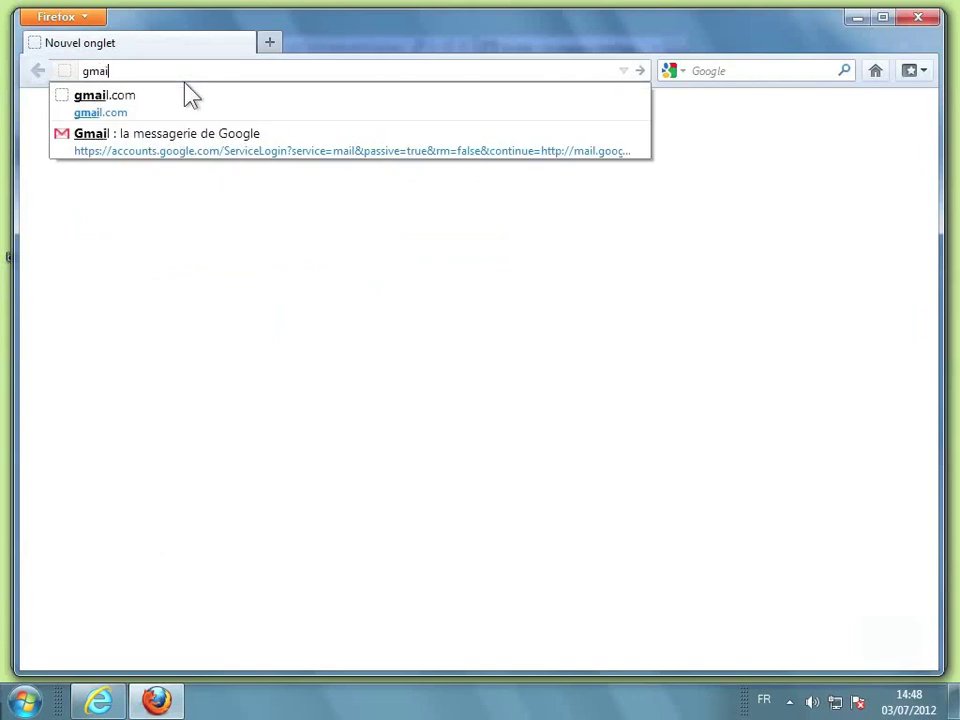
{"action": "left_click", "coordinate": [165, 104]}
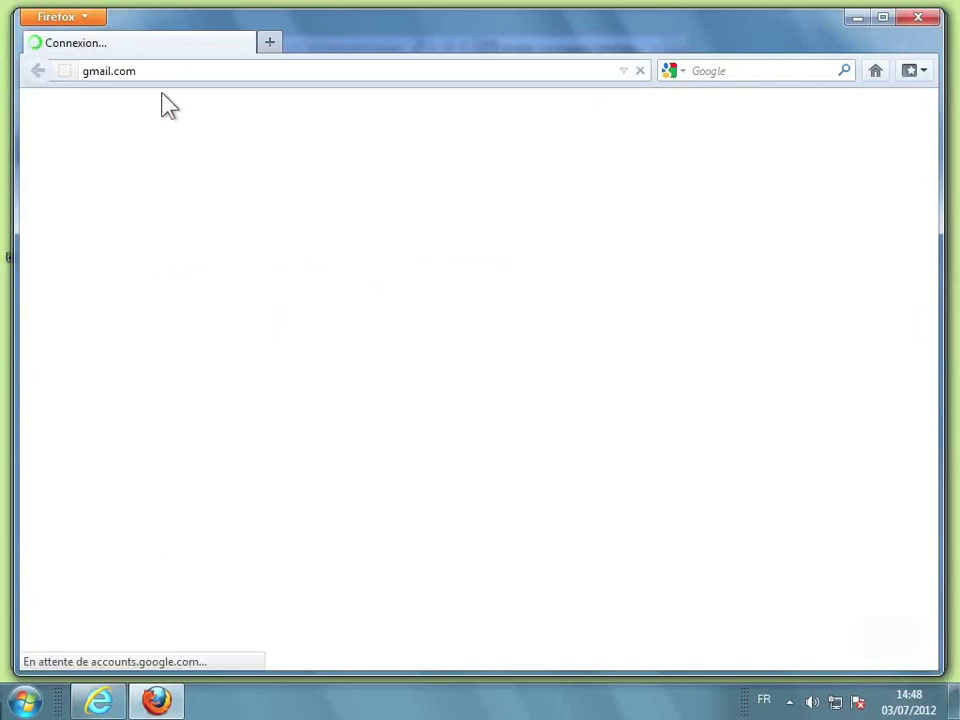
{"action": "left_click", "coordinate": [735, 268]}
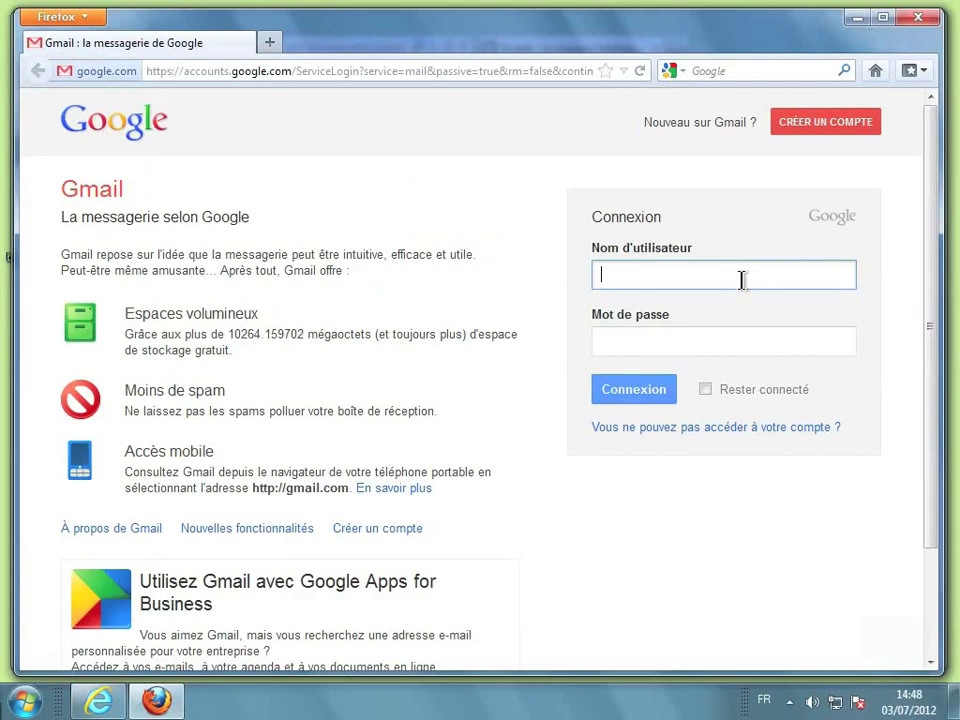
{"action": "type", "text": "fa"}
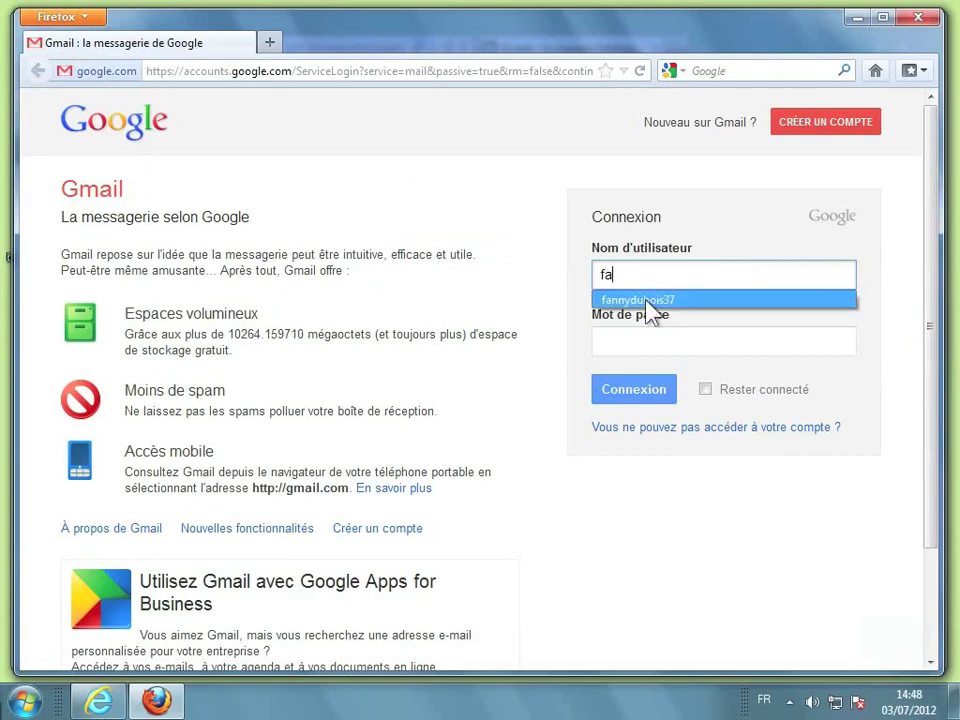
{"action": "left_click", "coordinate": [645, 300]}
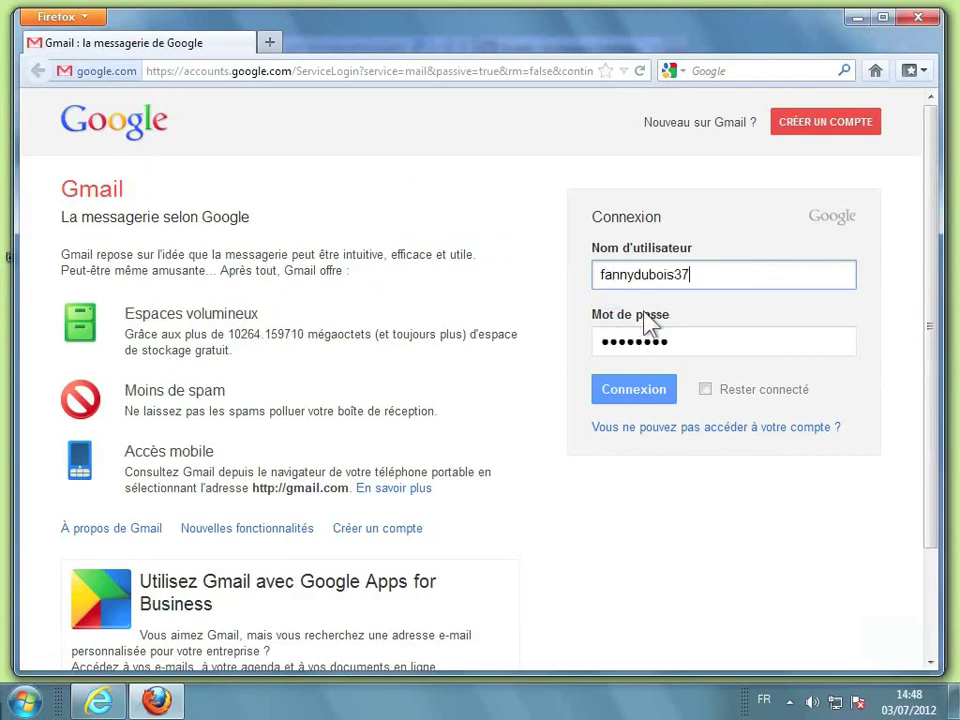
{"action": "left_click", "coordinate": [637, 385]}
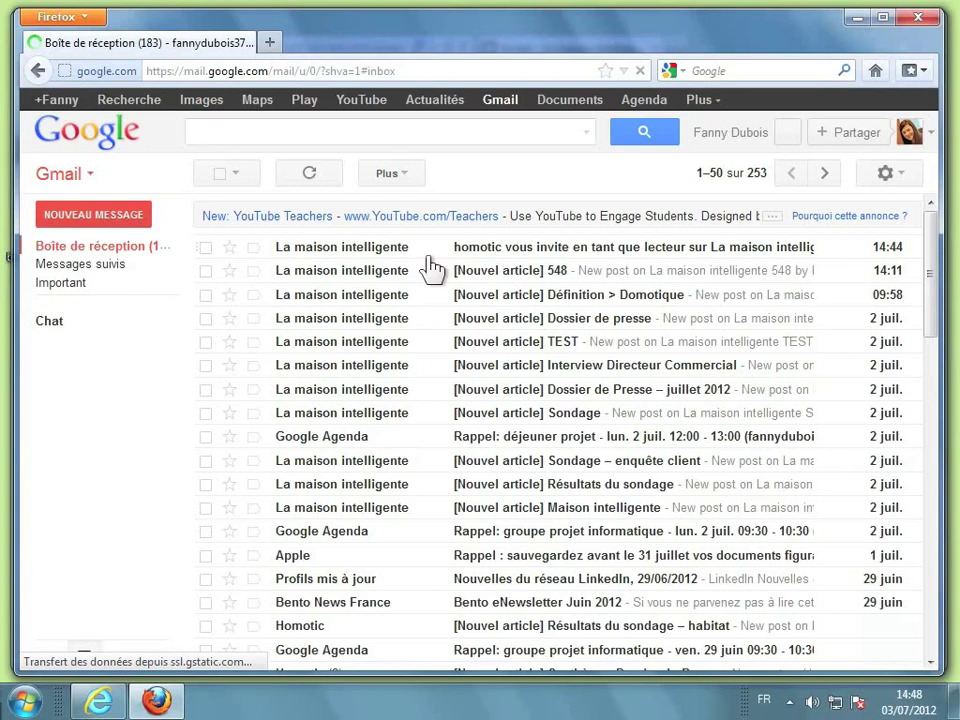
Open the 'homotic vous invite' e-mail and accept the invitation to read La maison intelligente
{"action": "left_click", "coordinate": [386, 259]}
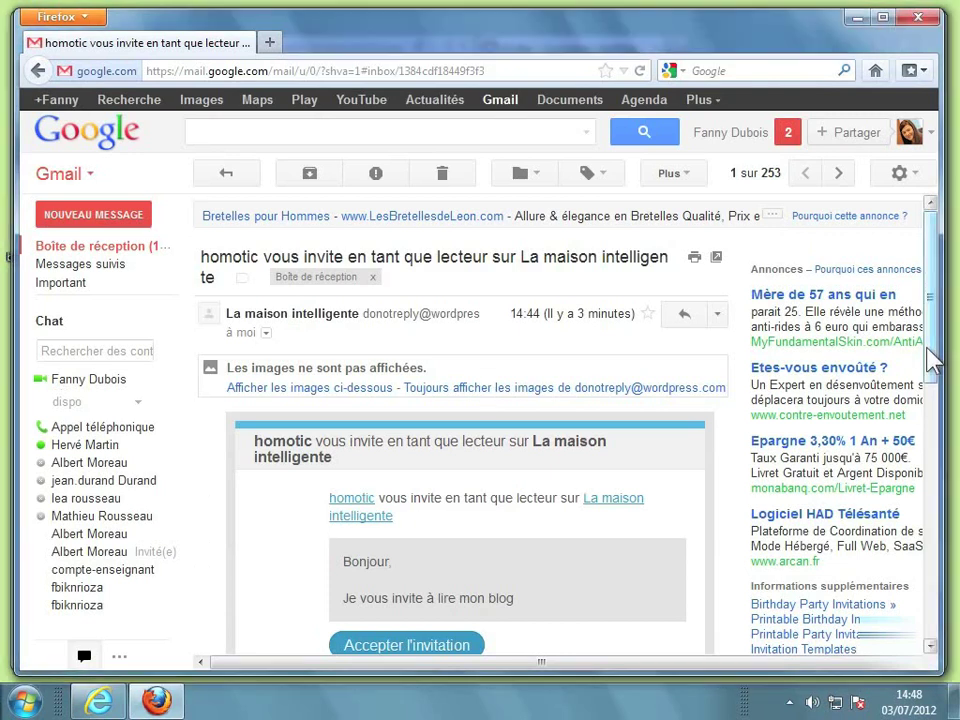
{"action": "scroll", "coordinate": [921, 428], "scroll_direction": "down", "scroll_amount": 3}
{"action": "scroll", "coordinate": [790, 432], "scroll_direction": "up", "scroll_amount": 3}
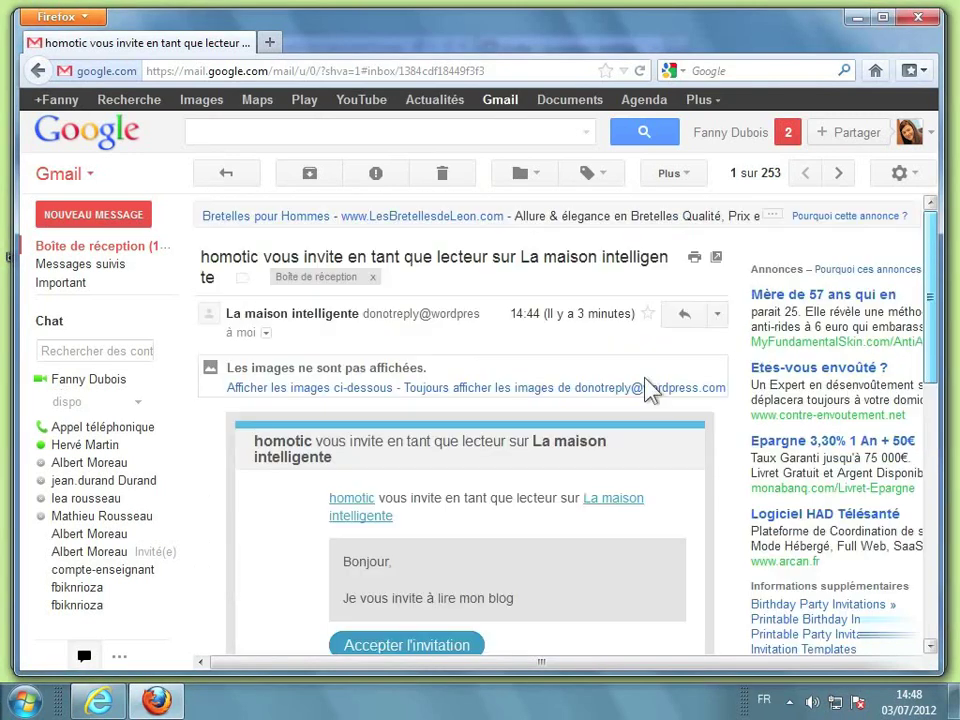
{"action": "scroll", "coordinate": [801, 420], "scroll_direction": "down", "scroll_amount": 3}
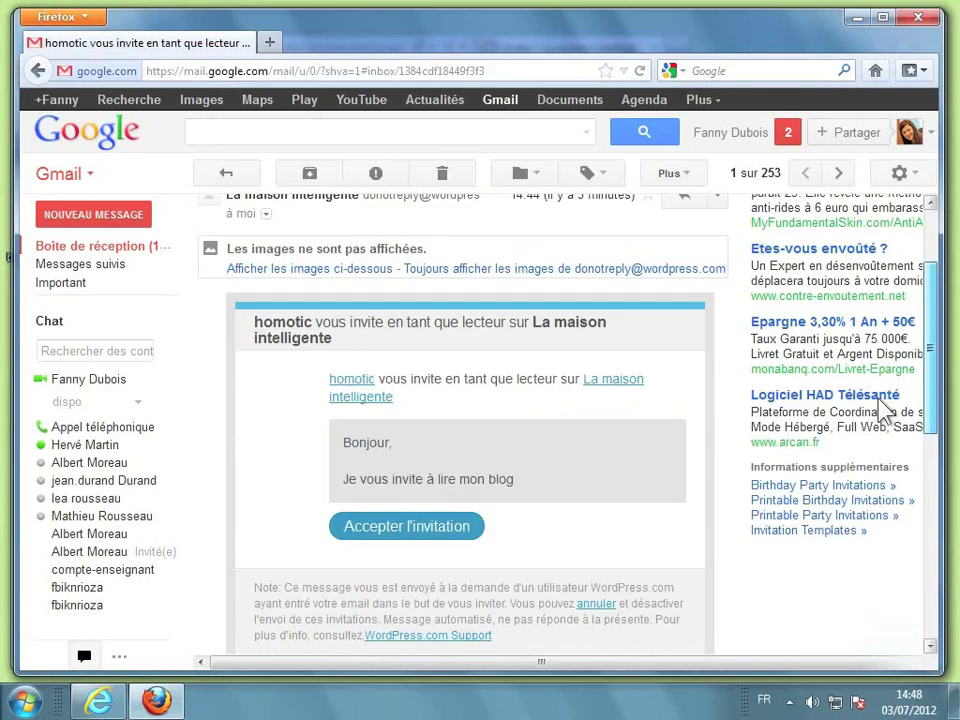
{"action": "scroll", "coordinate": [884, 410], "scroll_direction": "up", "scroll_amount": 3}
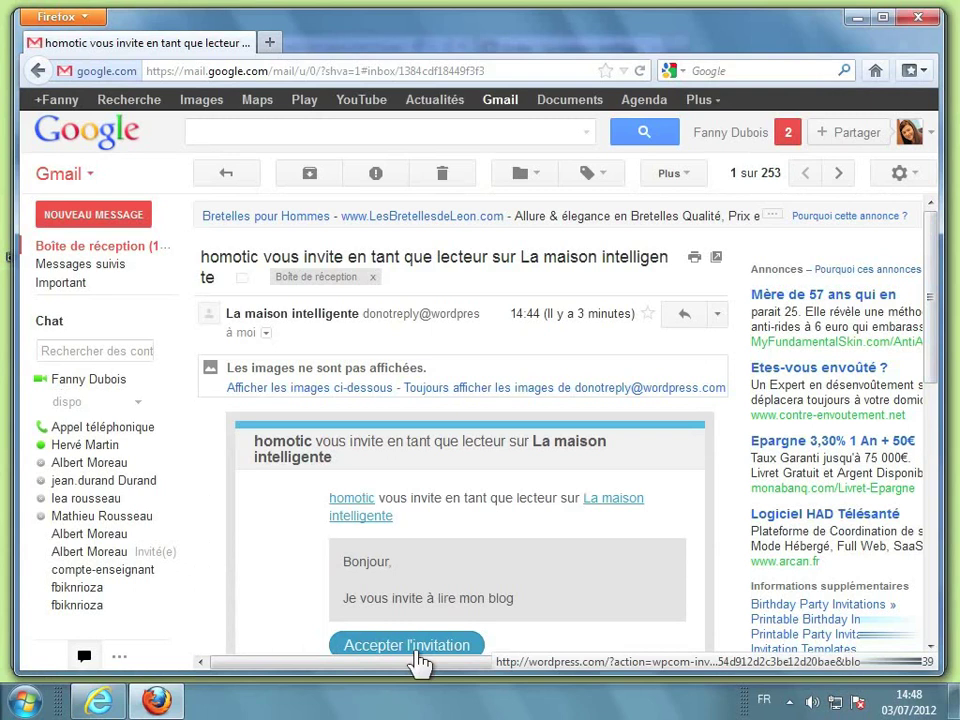
{"action": "left_click", "coordinate": [418, 648]}
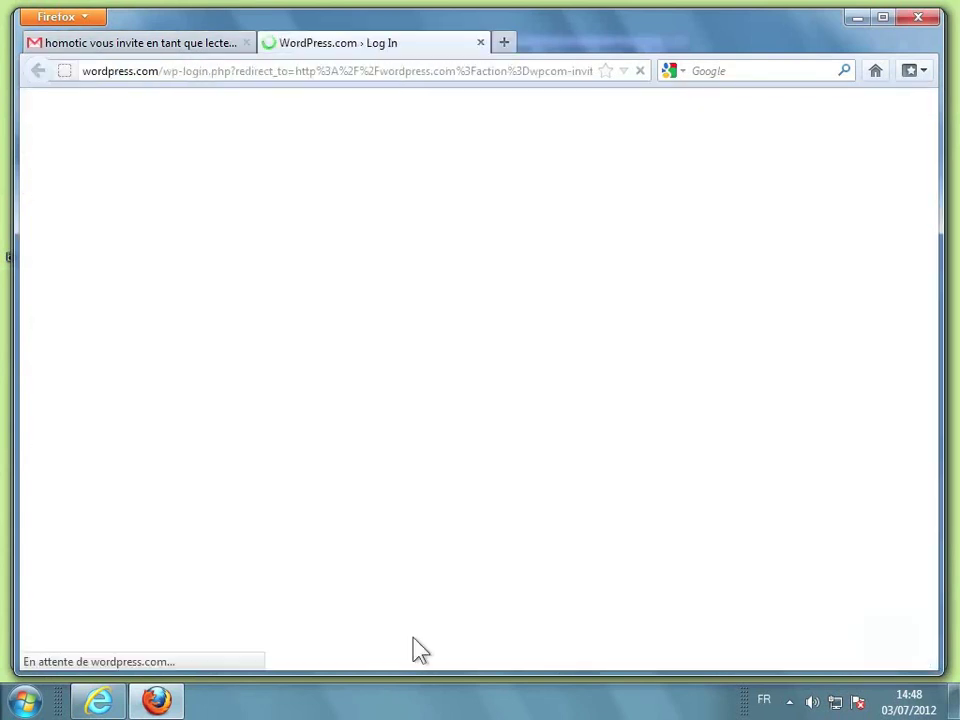
Open homotic.wordpress.com in a new tab, keeping the WordPress.com Log In page open
{"action": "left_click", "coordinate": [495, 332]}
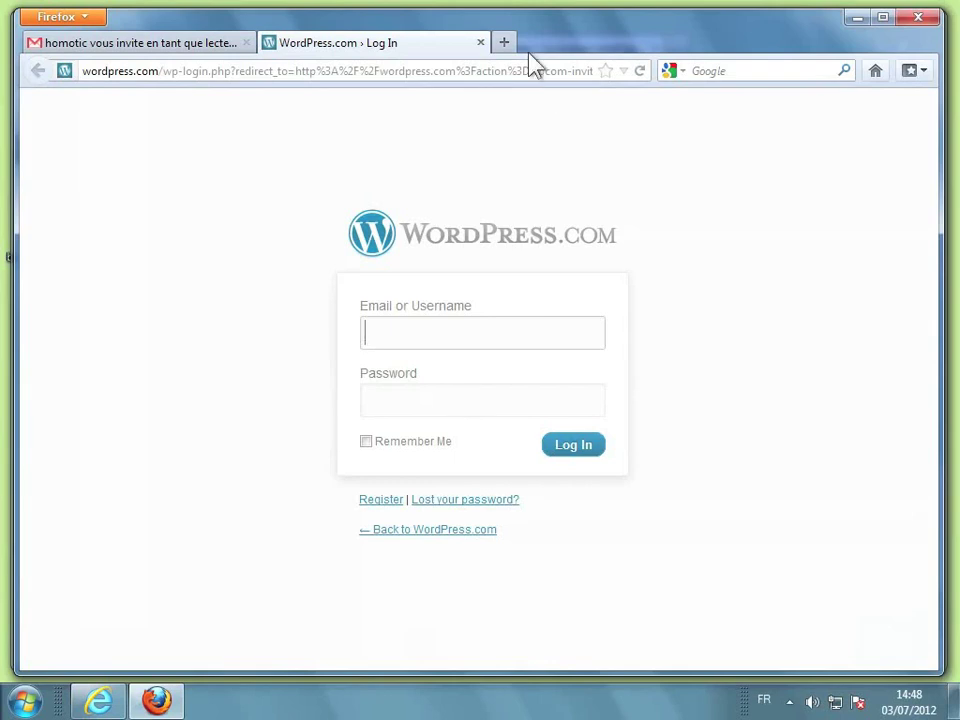
{"action": "left_click", "coordinate": [503, 45]}
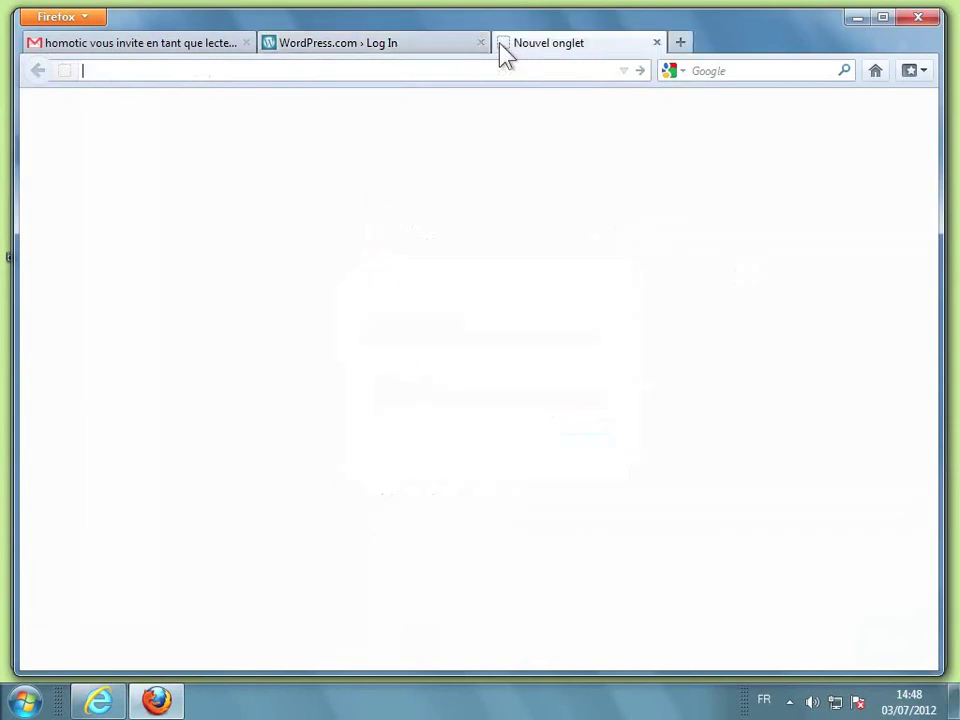
{"action": "type", "text": "ho"}
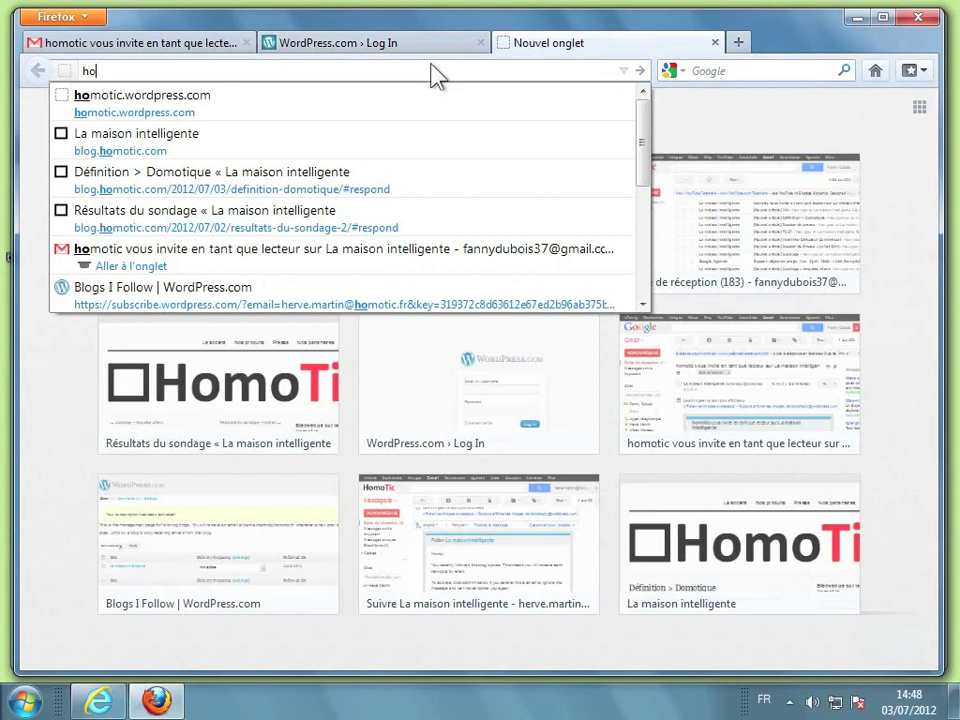
{"action": "left_click", "coordinate": [415, 112]}
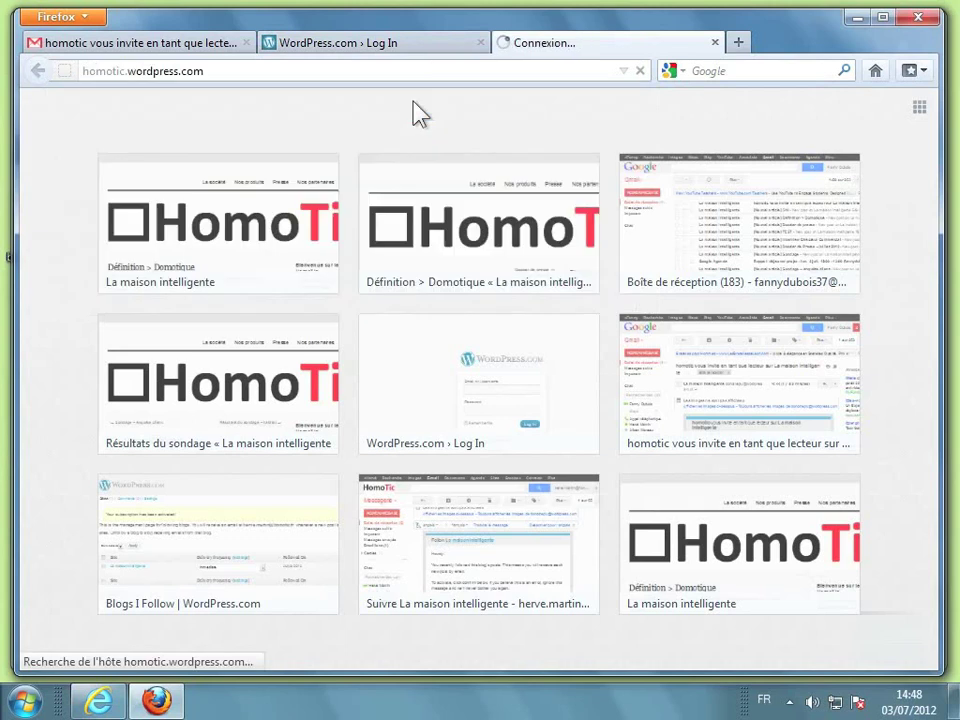